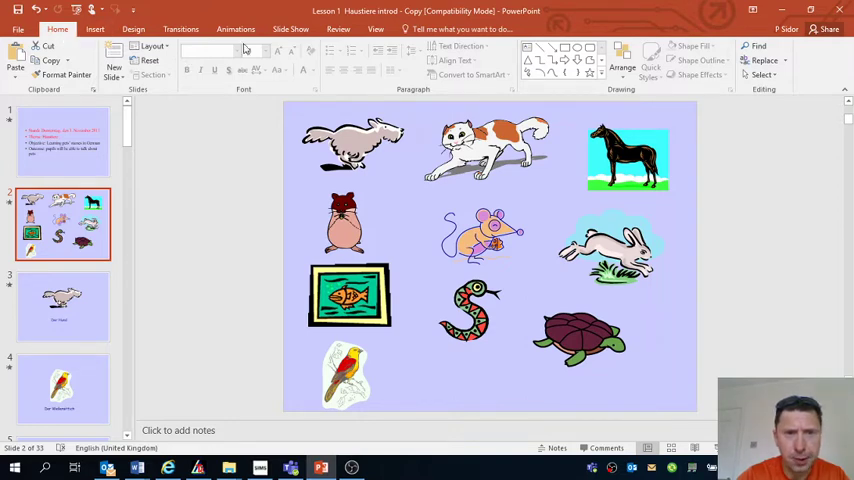
# Start a Record Slide Show session from the Slide Show ribbon
pyautogui.click(291, 29)
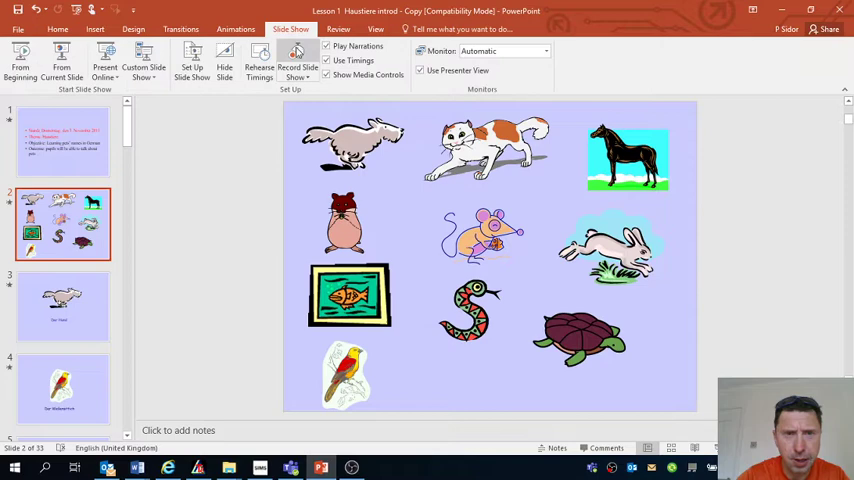
pyautogui.click(297, 57)
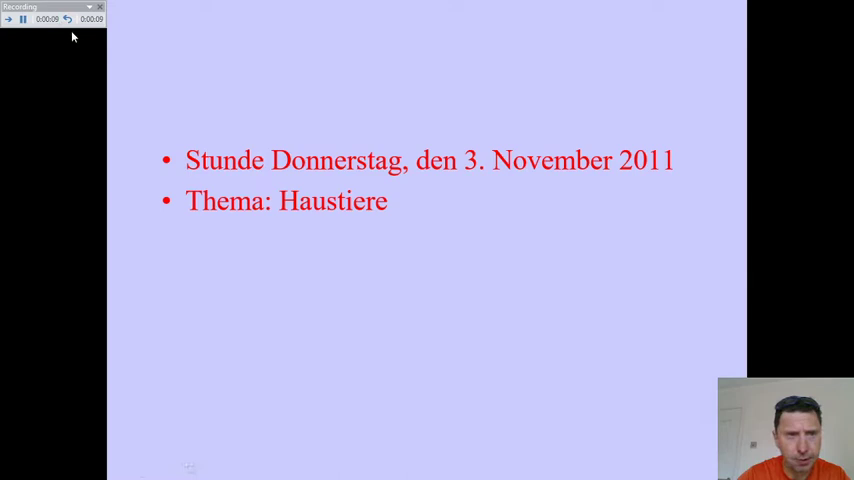
# Narrate while revealing the Objective and Outcome bullets, then advance to the next slide
pyautogui.click(198, 124)
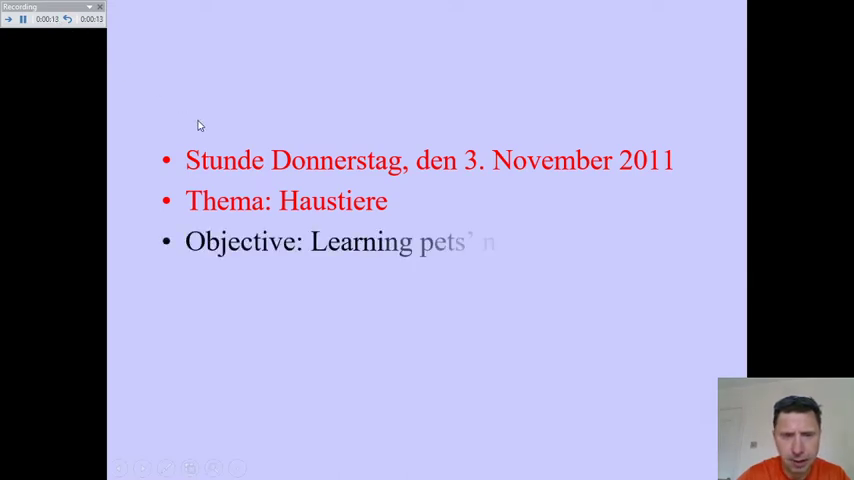
pyautogui.click(198, 124)
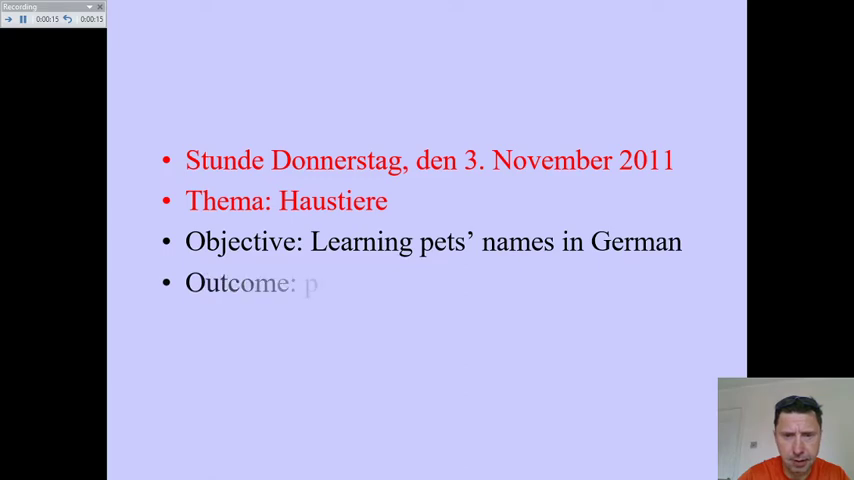
pyautogui.press('Right')
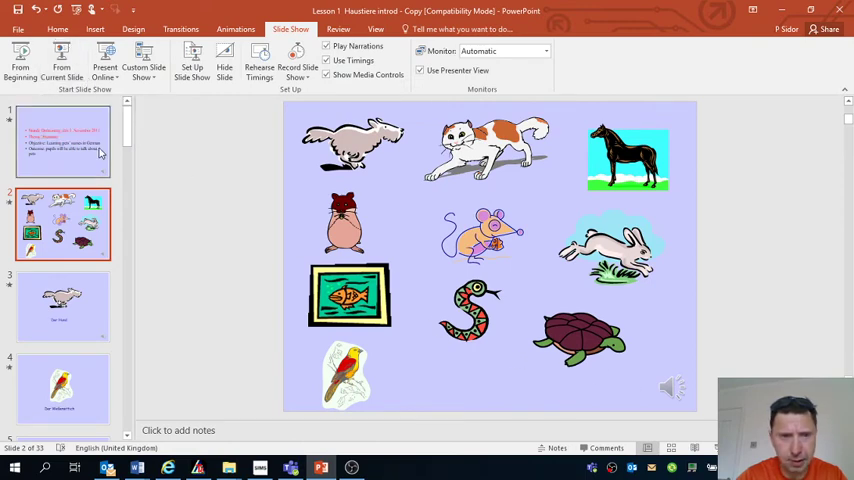
# Play the narration audio on slide 1, the title slide
pyautogui.click(62, 140)
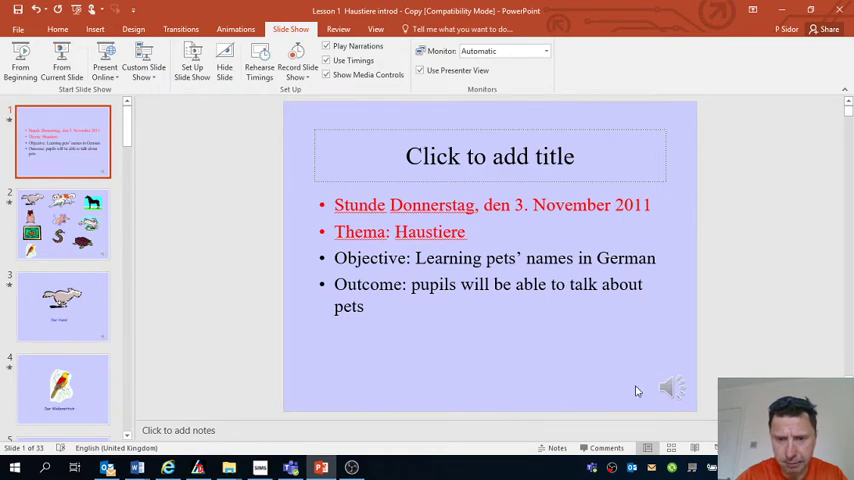
pyautogui.click(670, 388)
pyautogui.click(508, 391)
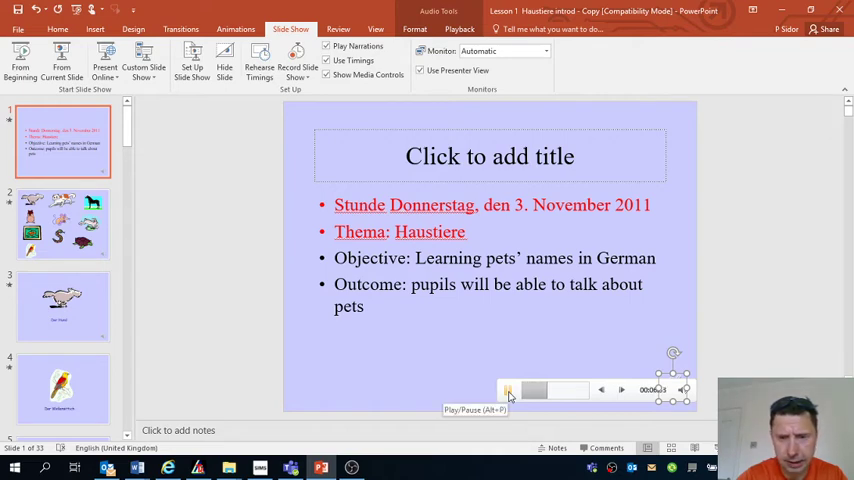
# Stop the title narration, then play and pause the slide 2 pets narration
pyautogui.click(509, 396)
pyautogui.click(110, 256)
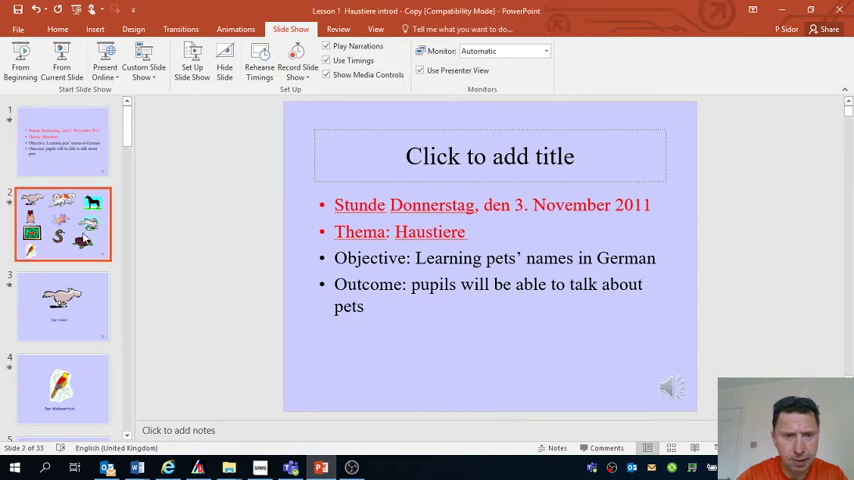
pyautogui.click(678, 389)
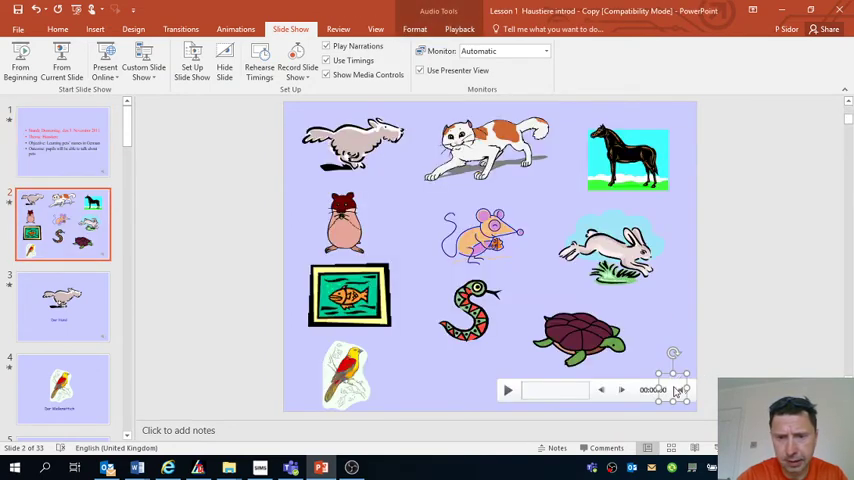
pyautogui.click(509, 392)
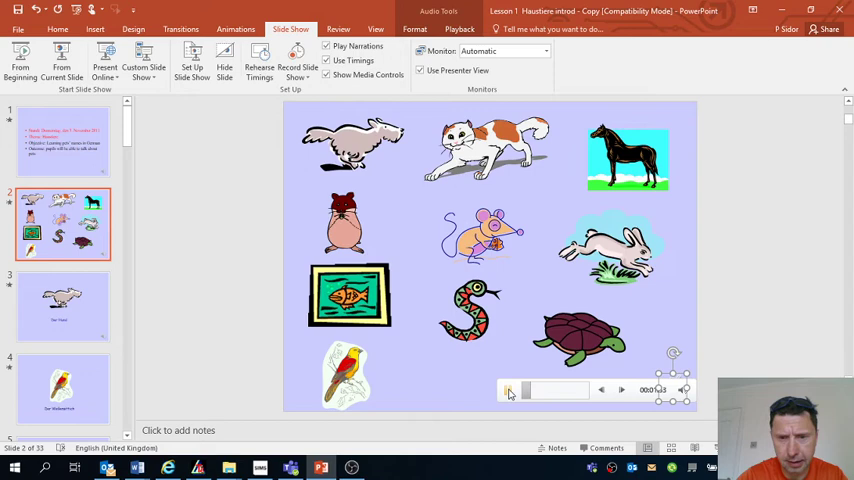
pyautogui.click(509, 392)
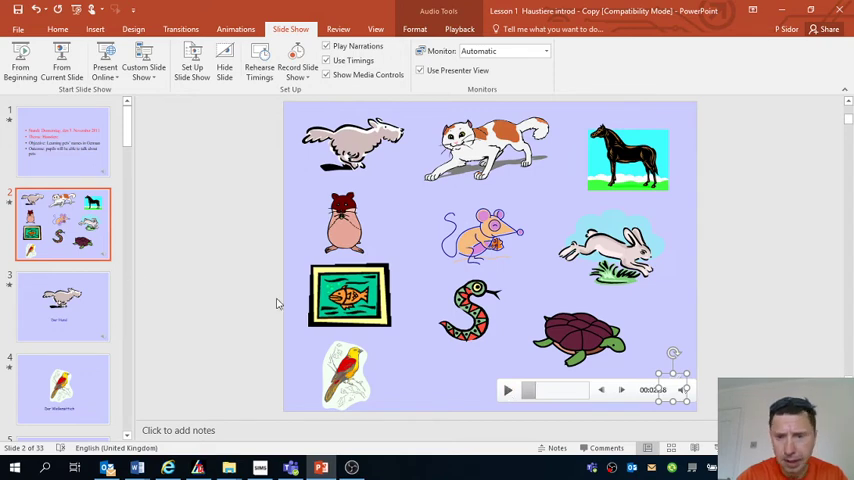